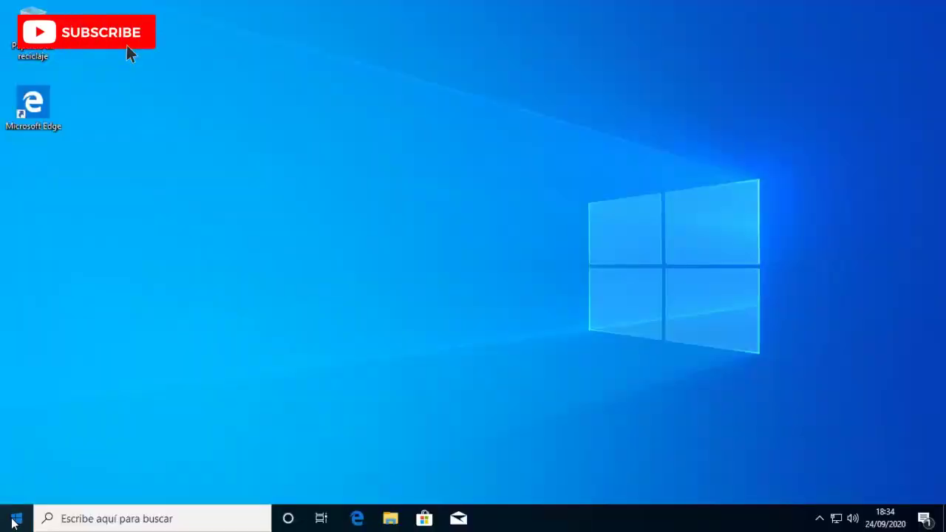
- Open Configuración from the Start menu and go to Actualización y seguridad
{"action": "left_click", "coordinate": [16, 518]}
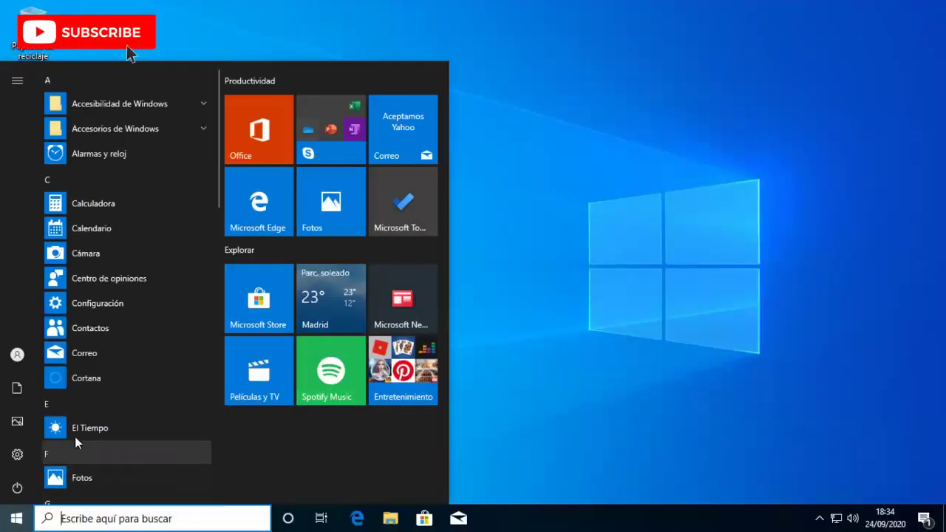
{"action": "left_click", "coordinate": [47, 464]}
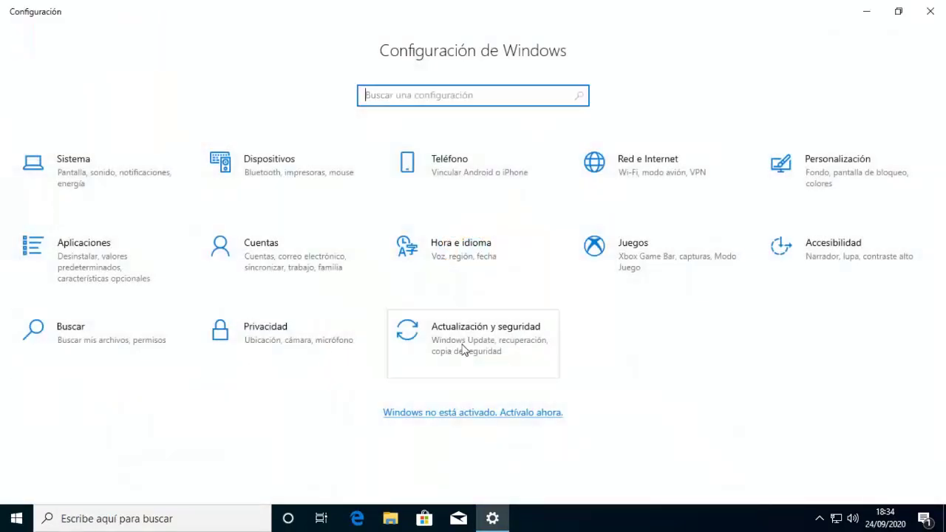
{"action": "left_click_drag", "start_coordinate": [463, 349], "coordinate": [502, 348]}
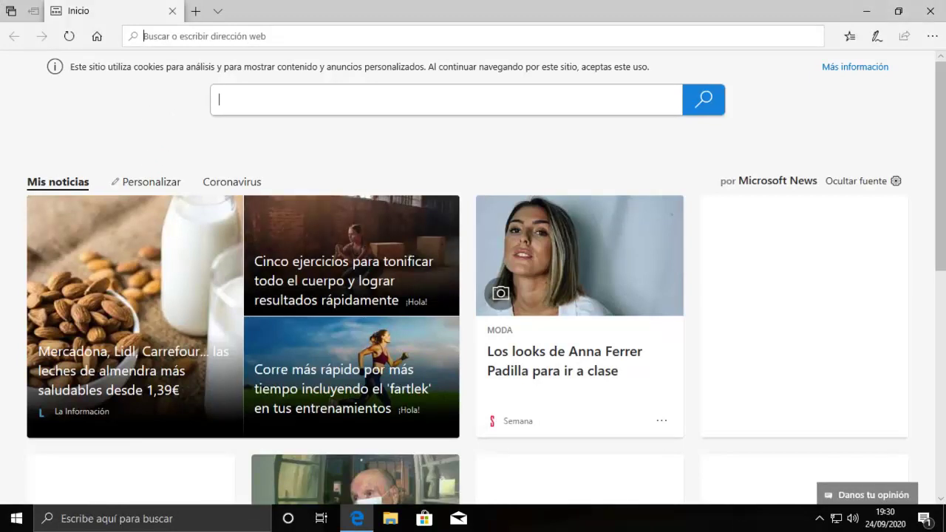
- Load insider.windows.com in Edge and start the Windows Insider registration
{"action": "type", "text": "insider.windows.com"}
{"action": "key", "text": "Return"}
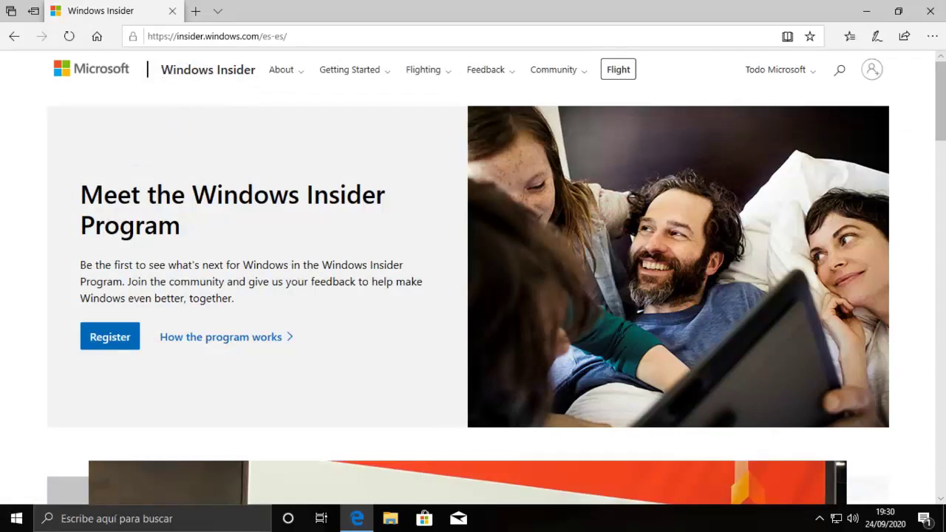
{"action": "left_click", "coordinate": [111, 346]}
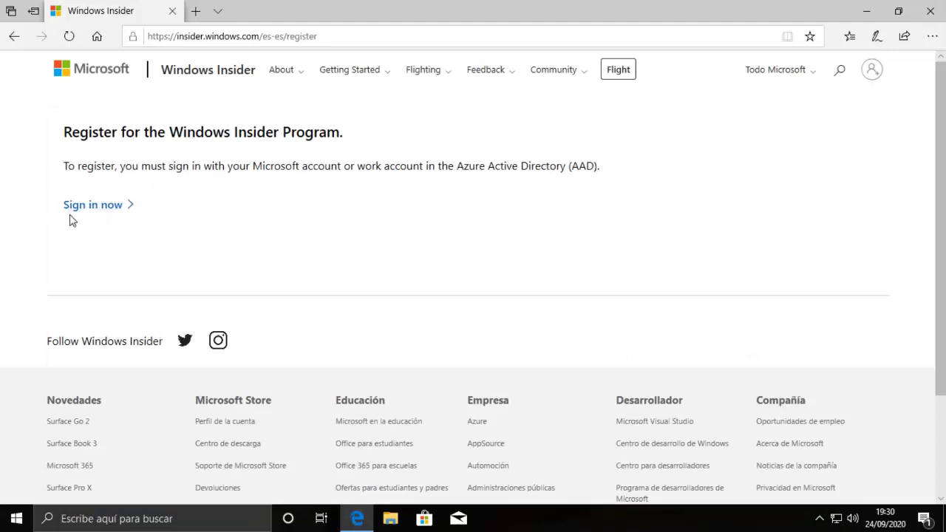
- Sign in, accept the Insider agreement terms, register, and continue to the flighting instructions
{"action": "left_click", "coordinate": [94, 212]}
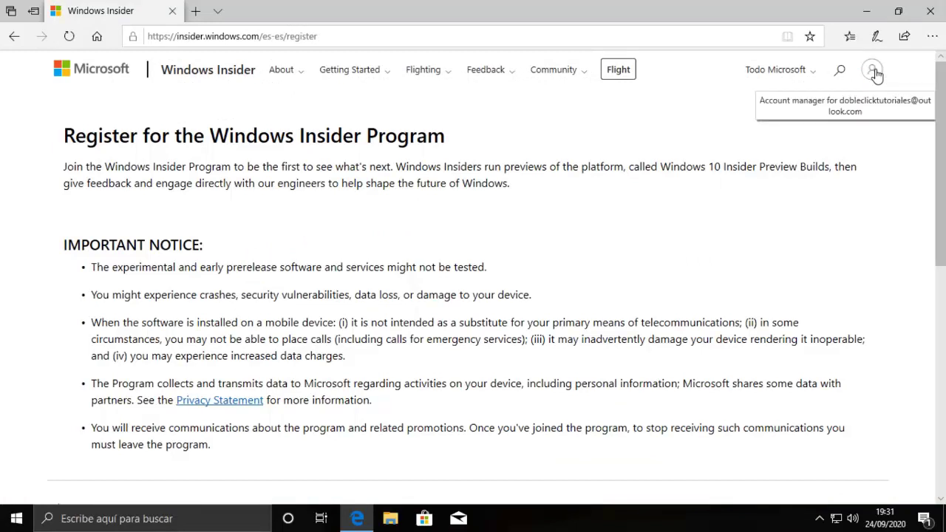
{"action": "left_click", "coordinate": [873, 71]}
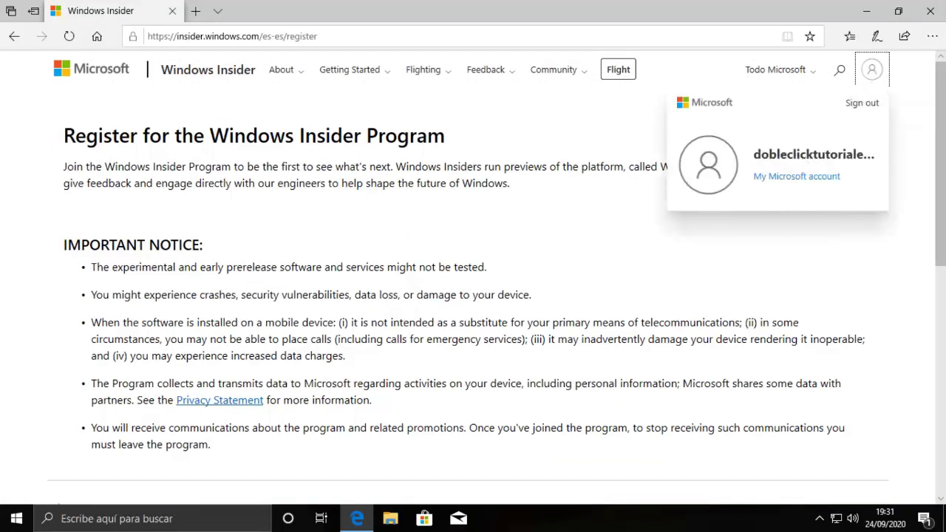
{"action": "left_click", "coordinate": [379, 207]}
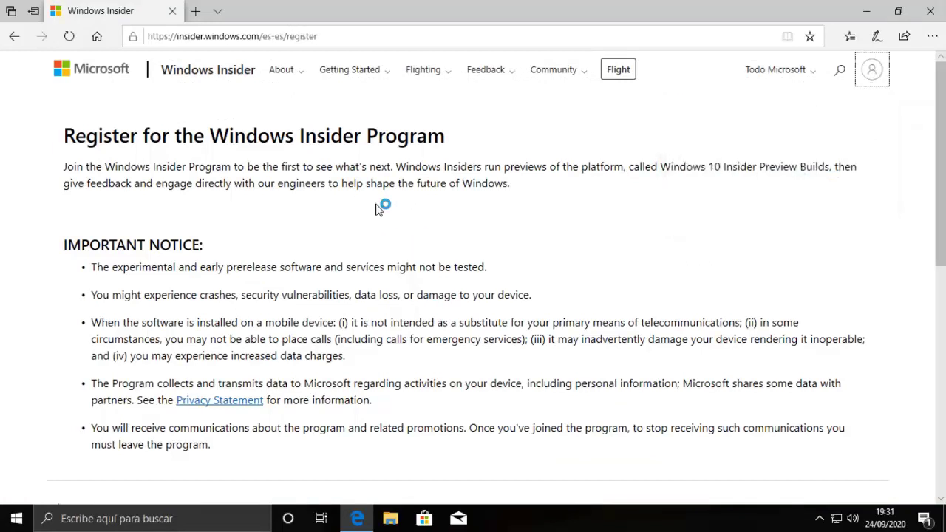
{"action": "scroll", "coordinate": [381, 205], "scroll_direction": "down", "scroll_amount": 4}
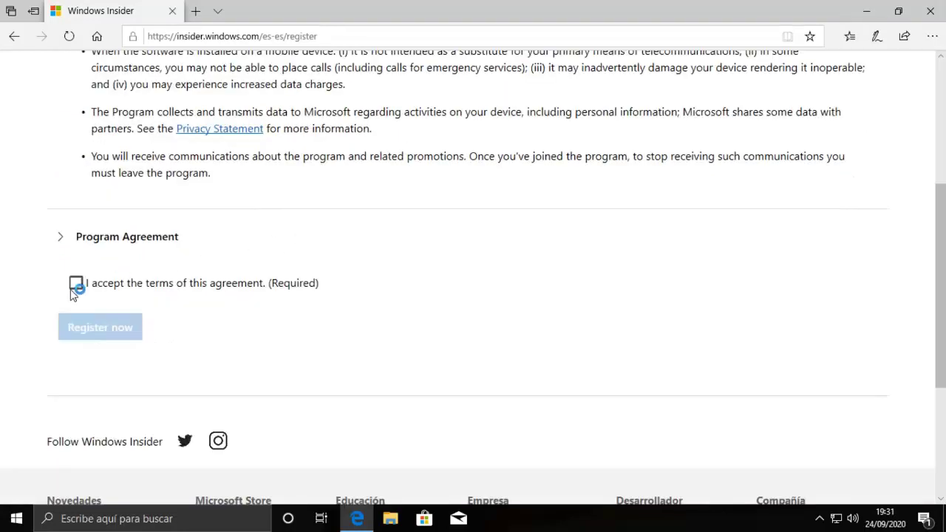
{"action": "left_click", "coordinate": [74, 286]}
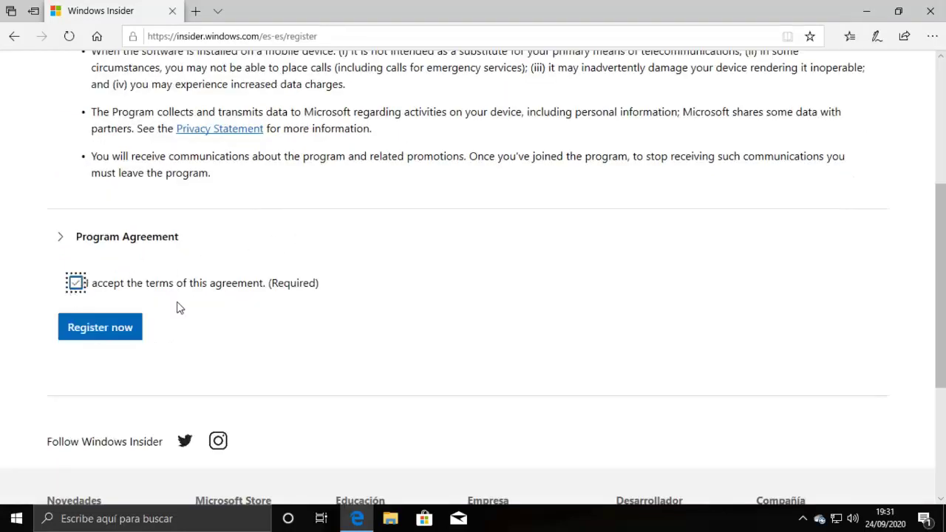
{"action": "left_click", "coordinate": [101, 334]}
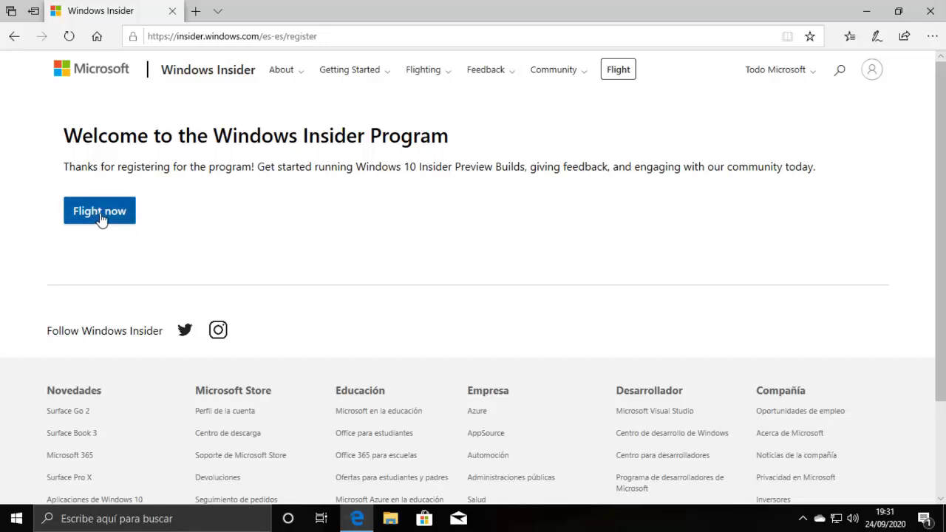
{"action": "left_click", "coordinate": [102, 219]}
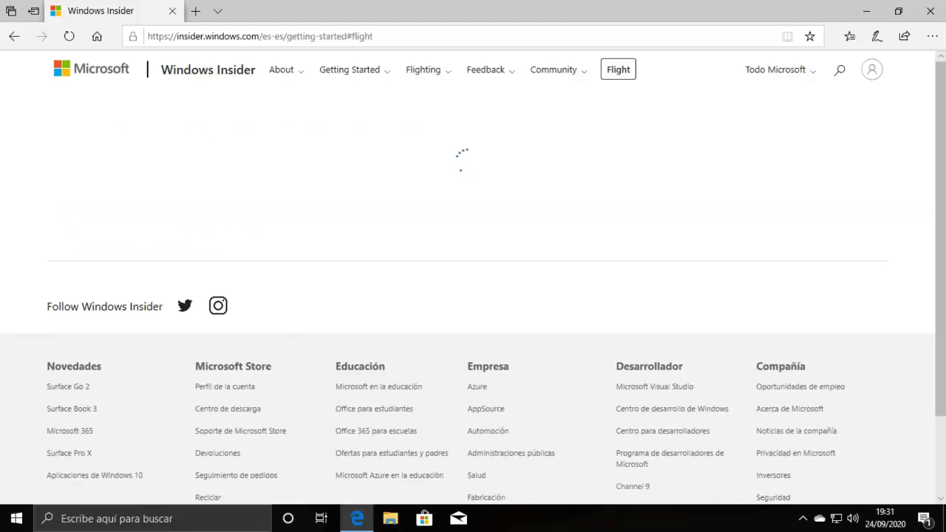
- Review the preparation section and glance at the Giving feedback instructions before returning to Flight
{"action": "scroll", "coordinate": [68, 235], "scroll_direction": "down", "scroll_amount": 2}
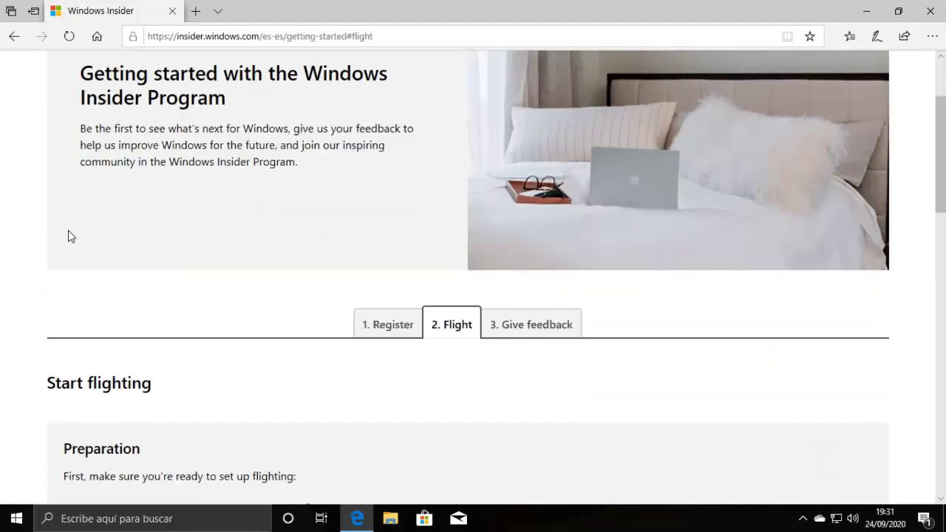
{"action": "scroll", "coordinate": [68, 235], "scroll_direction": "down", "scroll_amount": 1}
{"action": "scroll", "coordinate": [317, 286], "scroll_direction": "down", "scroll_amount": 3}
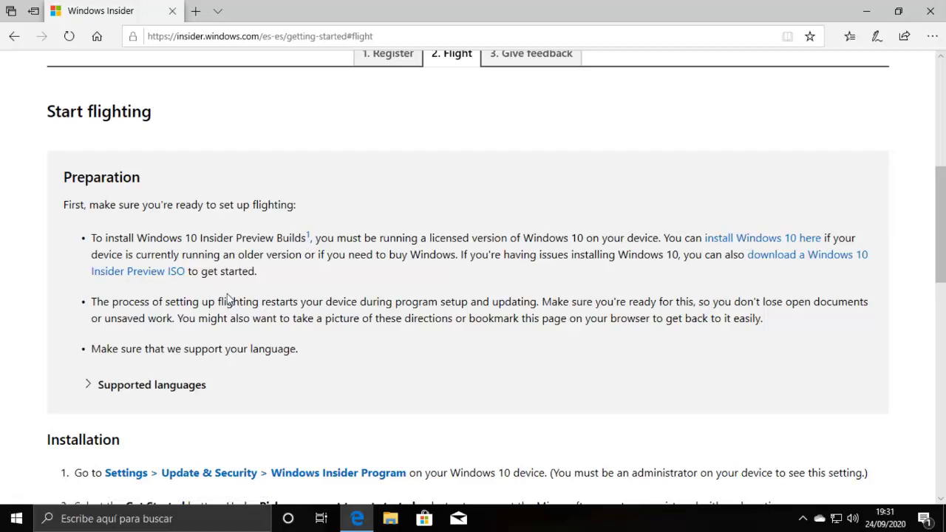
{"action": "scroll", "coordinate": [485, 190], "scroll_direction": "up", "scroll_amount": 2}
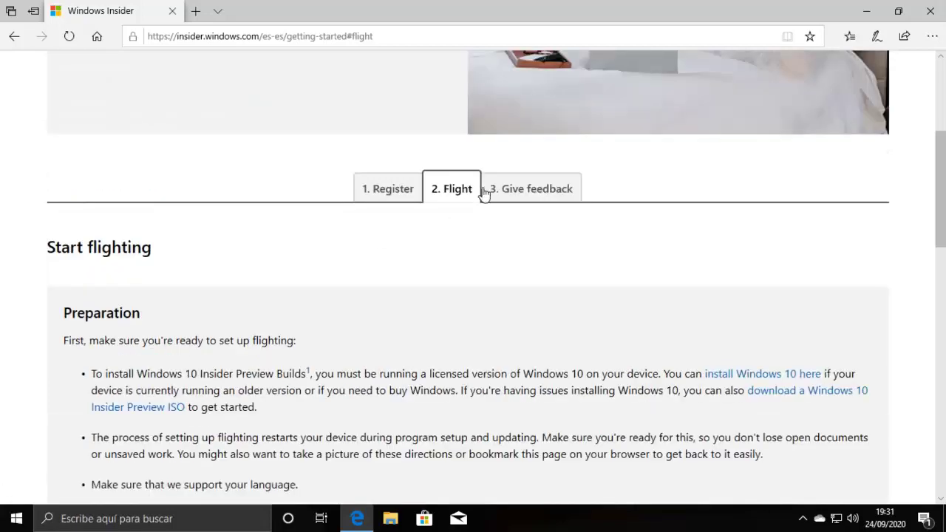
{"action": "left_click", "coordinate": [525, 190]}
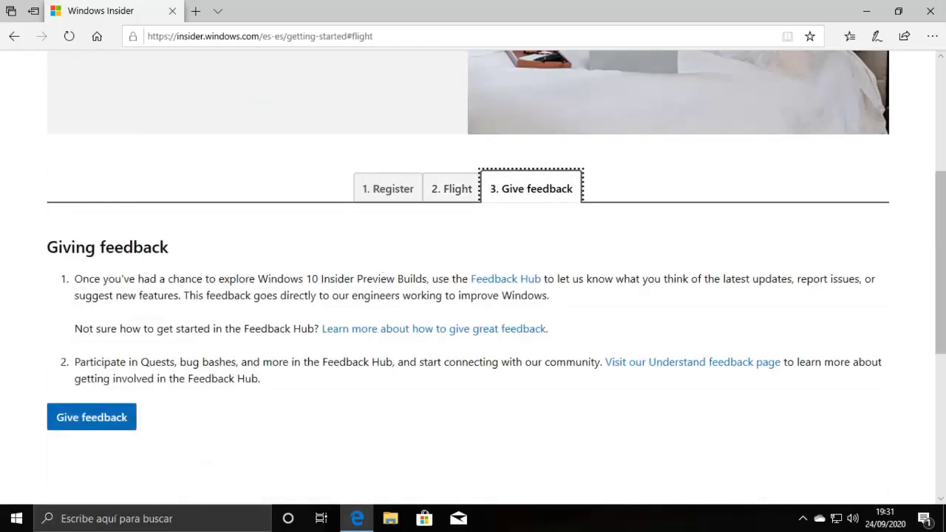
{"action": "left_click", "coordinate": [444, 188]}
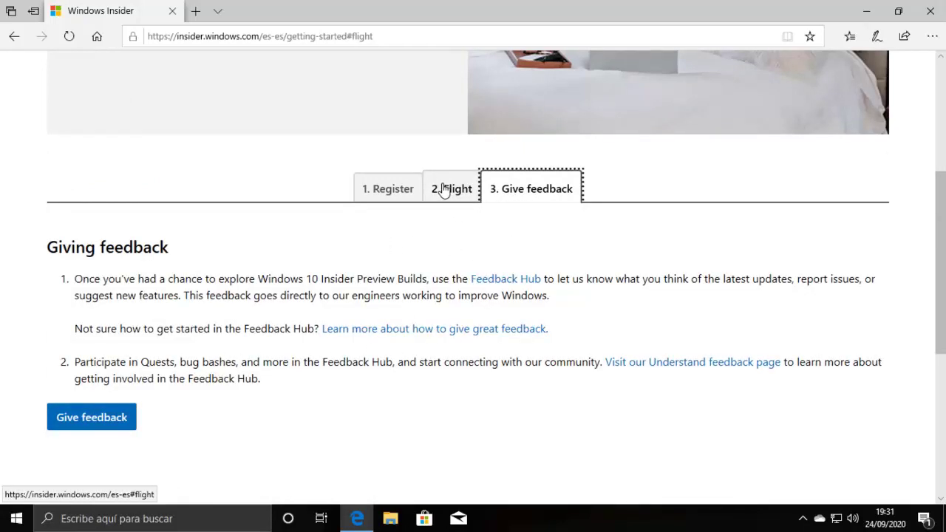
- Expand the Supported languages list, review it, and collapse it again
{"action": "scroll", "coordinate": [149, 327], "scroll_direction": "down", "scroll_amount": 2}
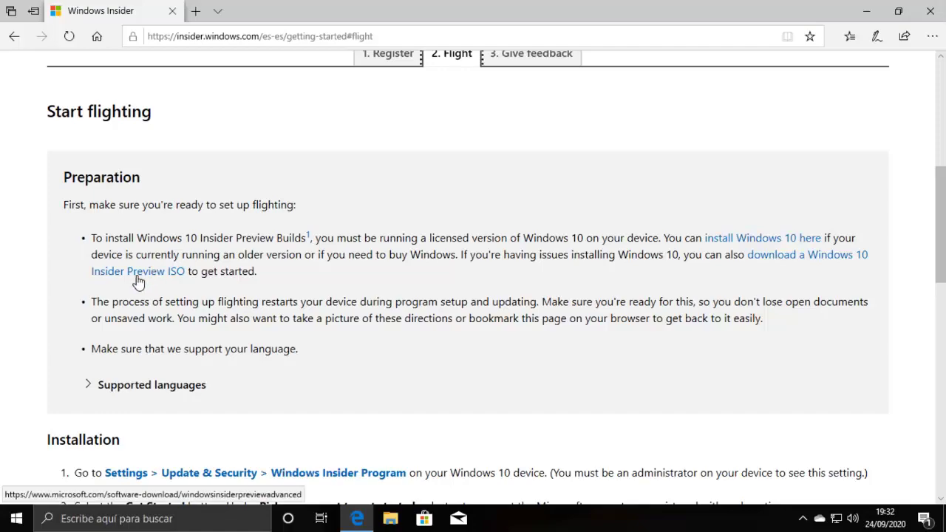
{"action": "left_click", "coordinate": [162, 395]}
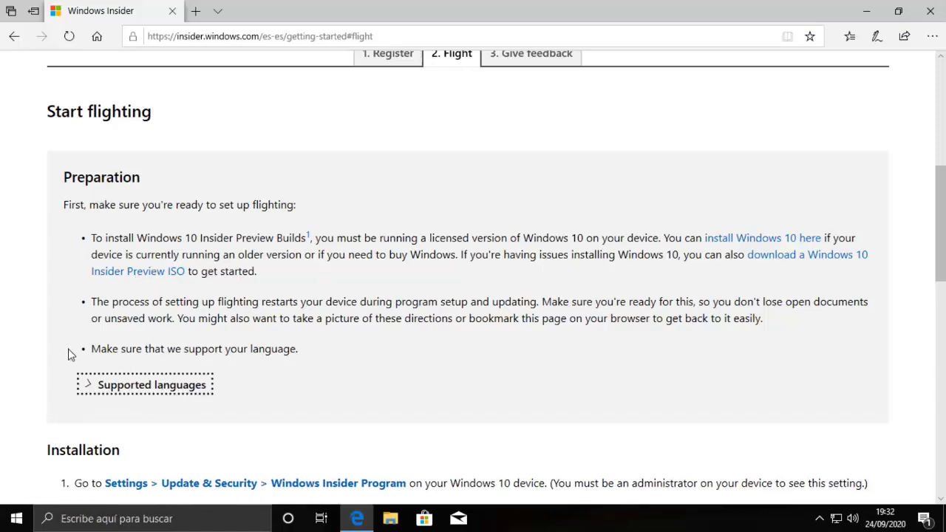
{"action": "scroll", "coordinate": [59, 345], "scroll_direction": "down", "scroll_amount": 2}
{"action": "scroll", "coordinate": [61, 341], "scroll_direction": "down", "scroll_amount": 2}
{"action": "scroll", "coordinate": [63, 337], "scroll_direction": "up", "scroll_amount": 4}
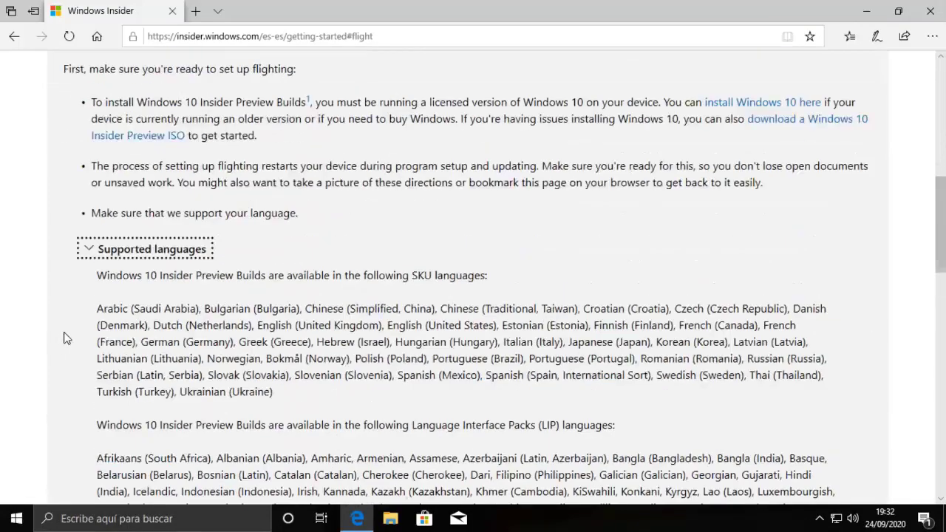
{"action": "left_click", "coordinate": [124, 391]}
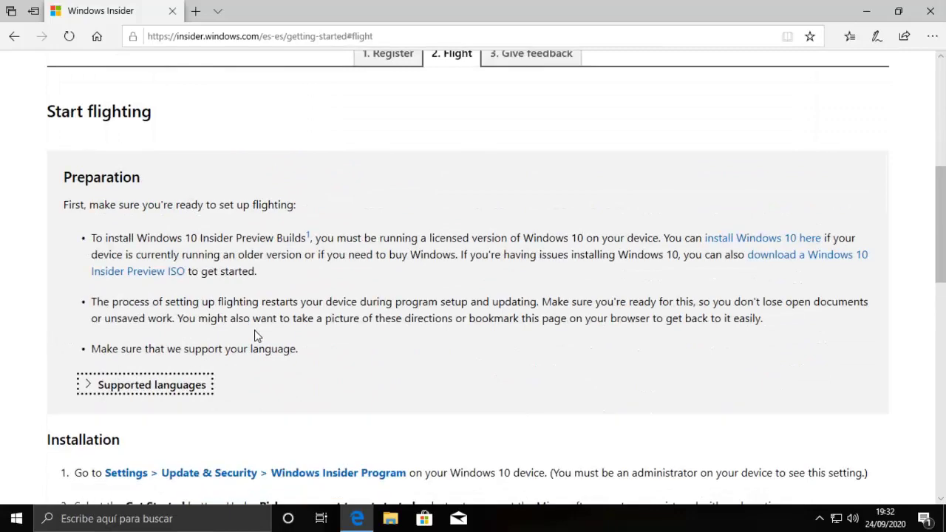
- Scroll through the Installation steps of the Flight guide
{"action": "scroll", "coordinate": [259, 336], "scroll_direction": "down", "scroll_amount": 2}
{"action": "scroll", "coordinate": [115, 290], "scroll_direction": "down", "scroll_amount": 1}
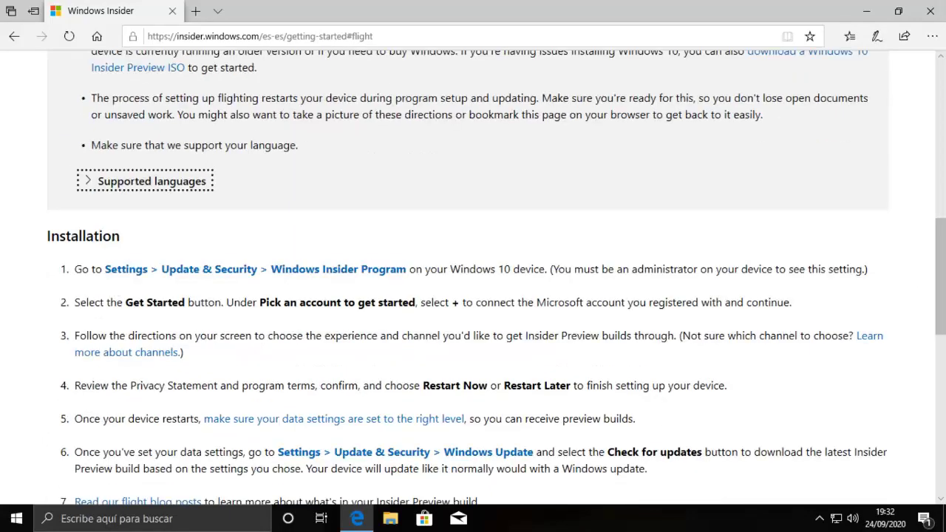
{"action": "scroll", "coordinate": [99, 282], "scroll_direction": "down", "scroll_amount": 1}
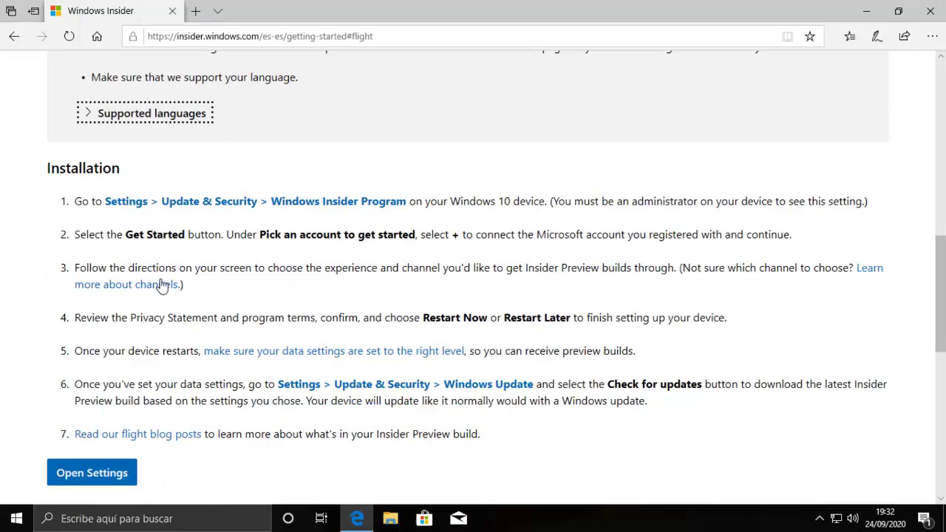
{"action": "scroll", "coordinate": [148, 292], "scroll_direction": "down", "scroll_amount": 2}
{"action": "scroll", "coordinate": [199, 279], "scroll_direction": "down", "scroll_amount": 1}
{"action": "scroll", "coordinate": [230, 285], "scroll_direction": "up", "scroll_amount": 2}
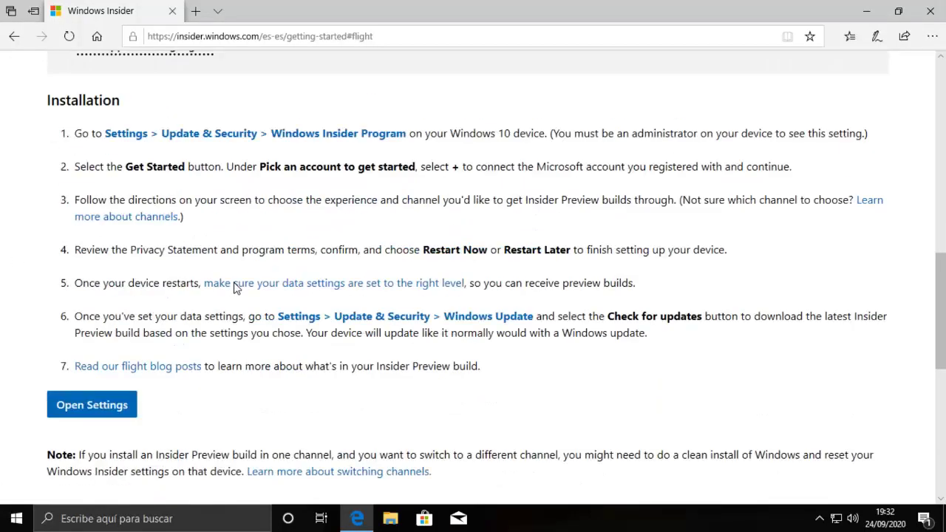
{"action": "scroll", "coordinate": [227, 286], "scroll_direction": "up", "scroll_amount": 1}
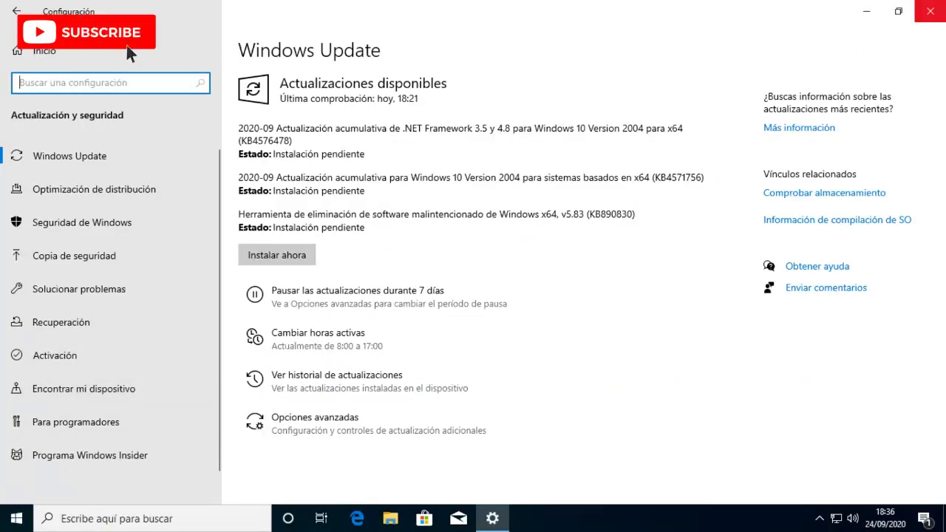
- Close Windows Update, then reopen Settings at Actualización y seguridad > Programa Windows Insider
{"action": "left_click", "coordinate": [929, 11]}
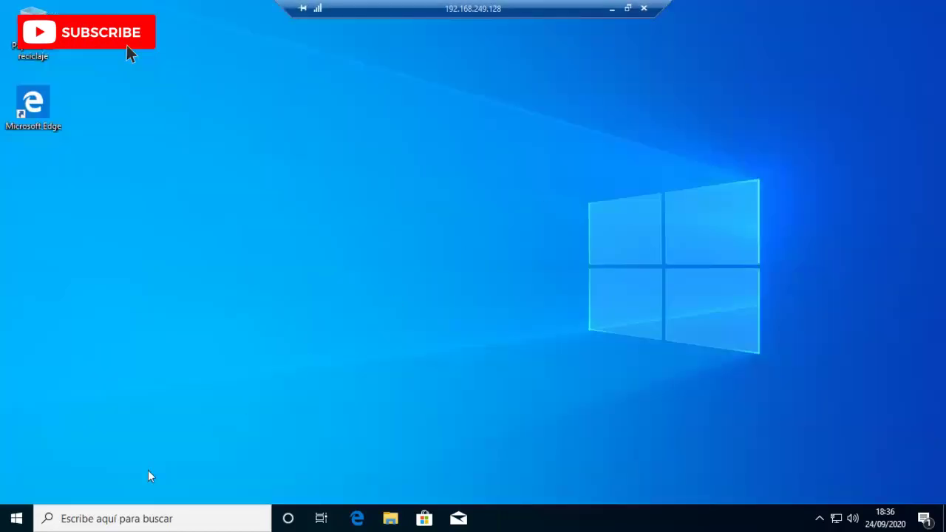
{"action": "left_click", "coordinate": [19, 519]}
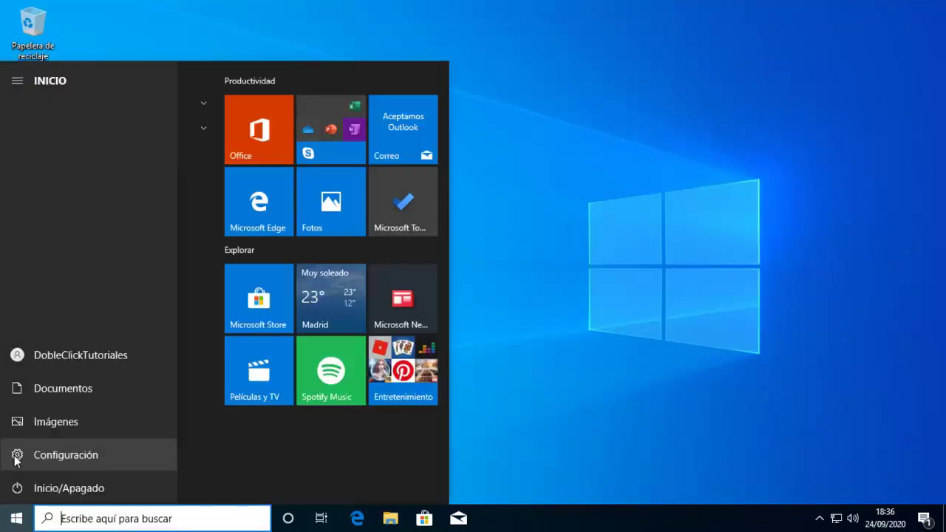
{"action": "left_click", "coordinate": [17, 460]}
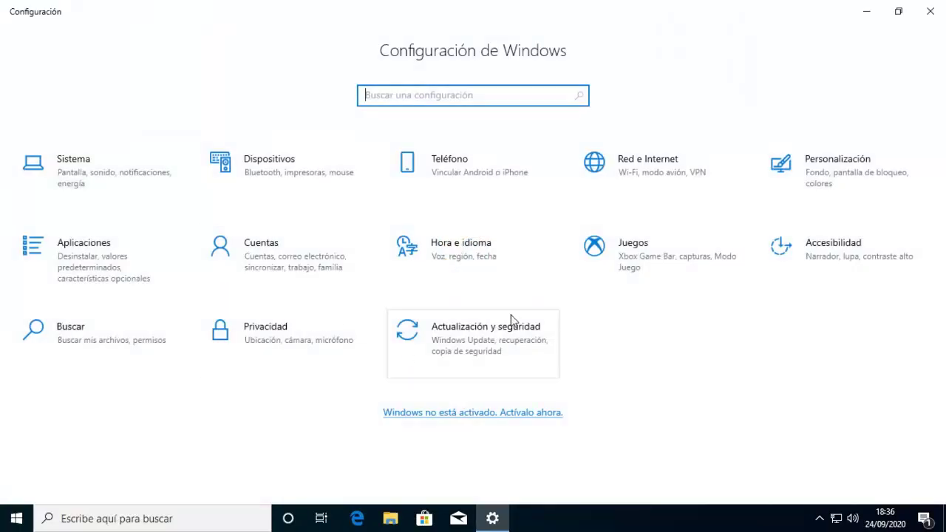
{"action": "left_click", "coordinate": [456, 347]}
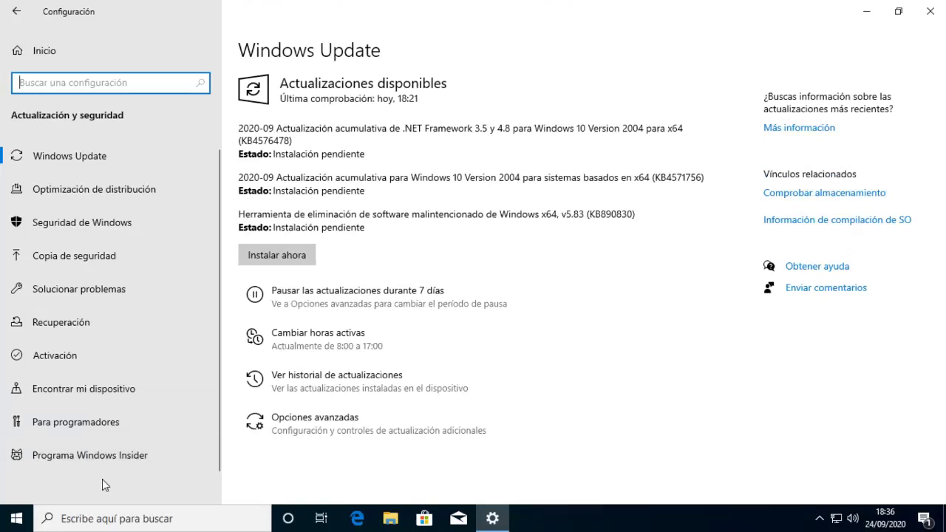
{"action": "left_click", "coordinate": [114, 461]}
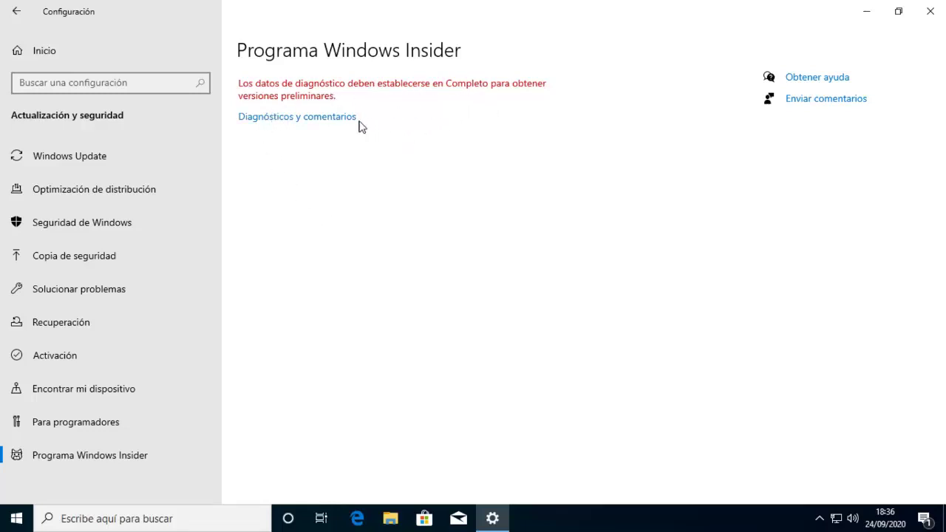
- Select Datos de diagnóstico opcionales under Diagnósticos y comentarios, then return to Inicio
{"action": "left_click", "coordinate": [280, 118]}
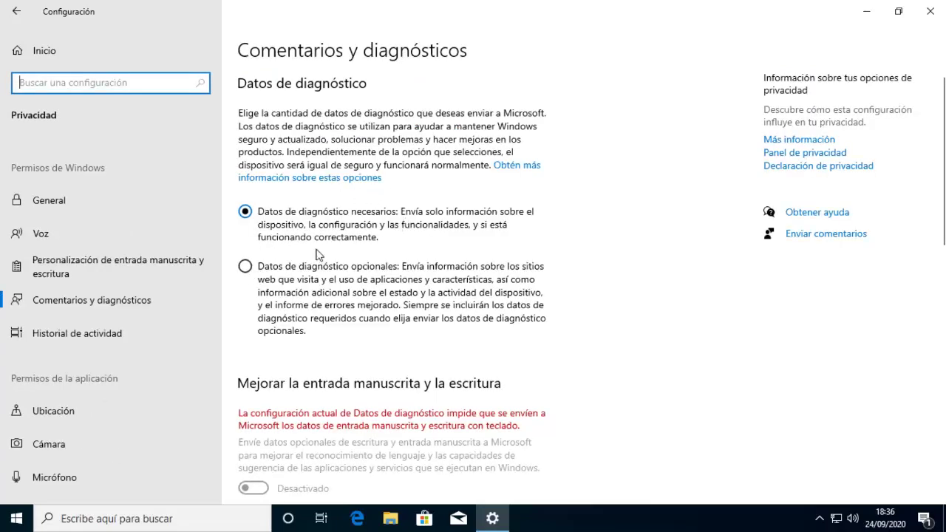
{"action": "left_click", "coordinate": [244, 266]}
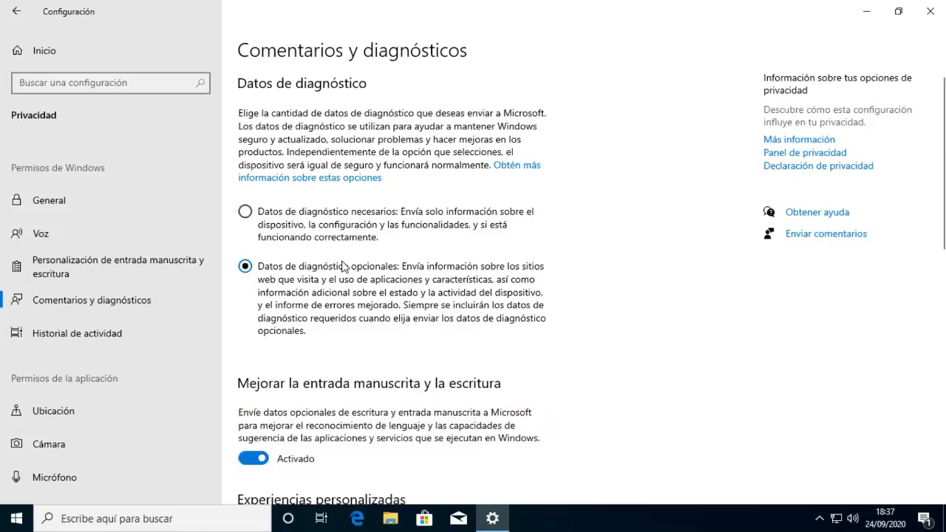
{"action": "scroll", "coordinate": [369, 317], "scroll_direction": "down", "scroll_amount": 5}
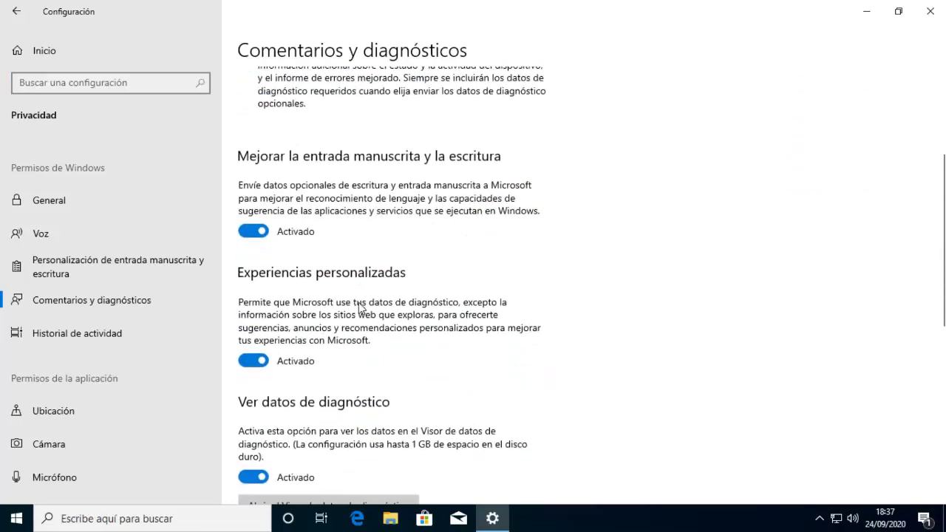
{"action": "scroll", "coordinate": [359, 307], "scroll_direction": "down", "scroll_amount": 2}
{"action": "scroll", "coordinate": [303, 212], "scroll_direction": "up", "scroll_amount": 2}
{"action": "scroll", "coordinate": [303, 213], "scroll_direction": "down", "scroll_amount": 5}
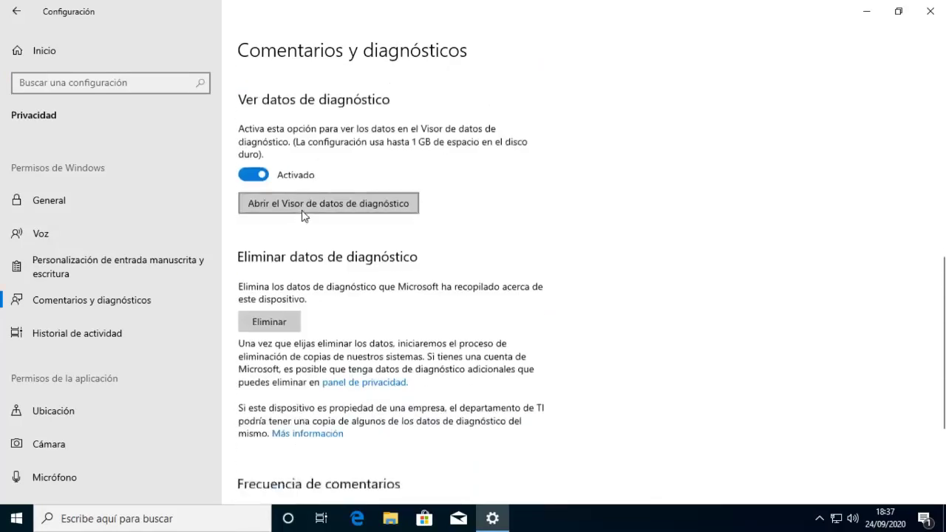
{"action": "scroll", "coordinate": [318, 277], "scroll_direction": "down", "scroll_amount": 2}
{"action": "scroll", "coordinate": [306, 298], "scroll_direction": "up", "scroll_amount": 4}
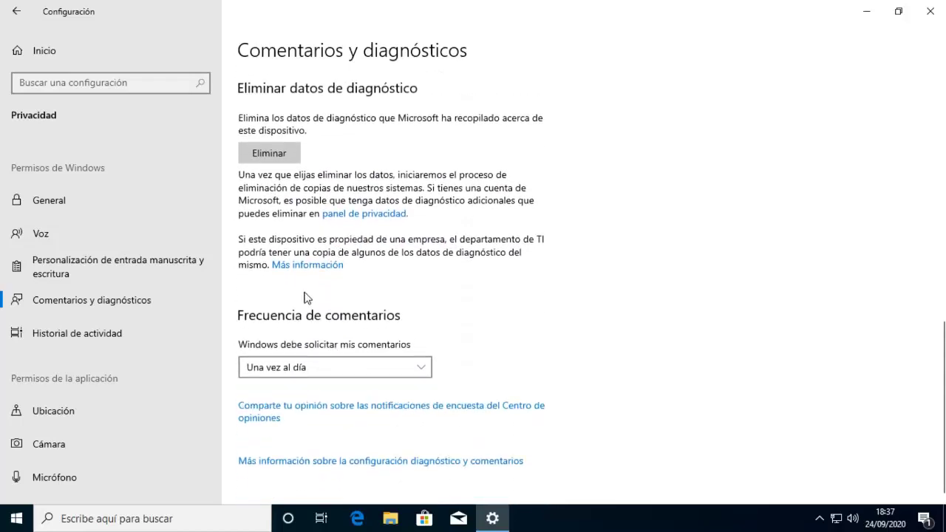
{"action": "left_click", "coordinate": [51, 54]}
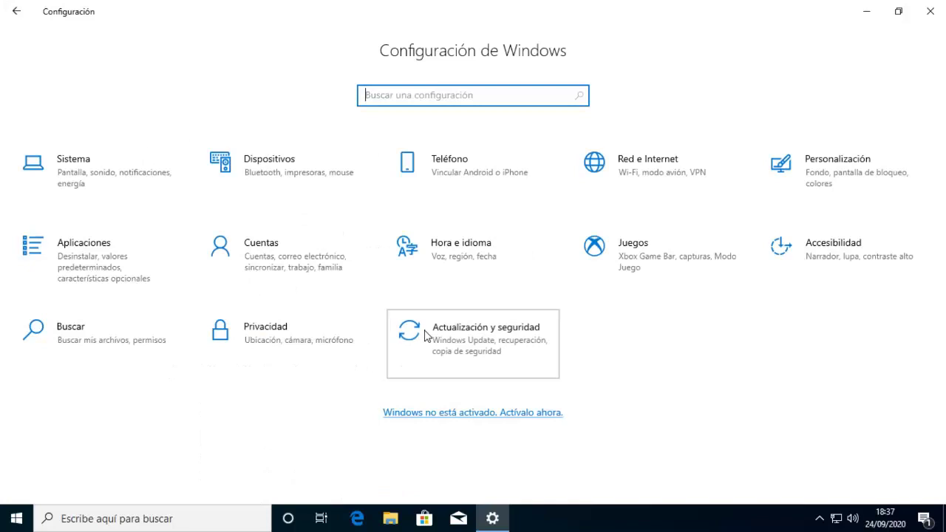
- Press Comenzar on the Programa Windows Insider page under Actualización y seguridad
{"action": "left_click", "coordinate": [426, 335]}
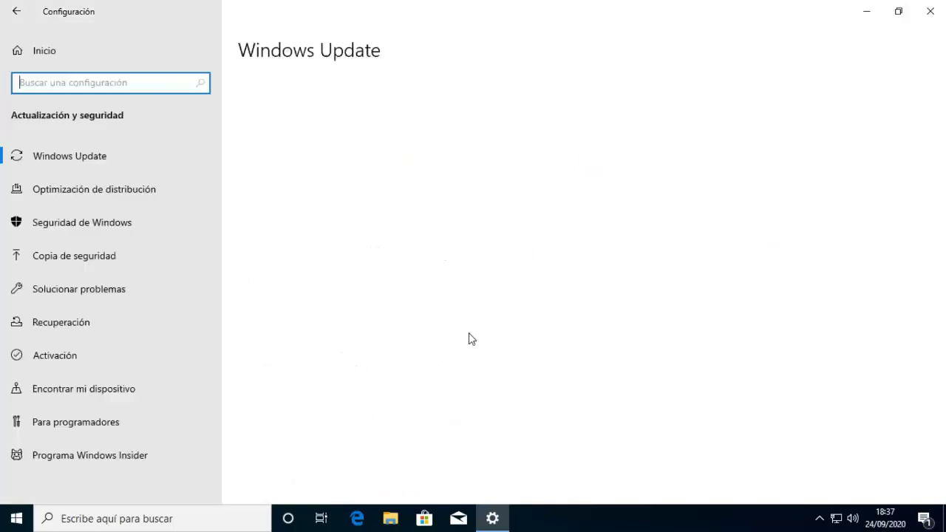
{"action": "left_click", "coordinate": [79, 458]}
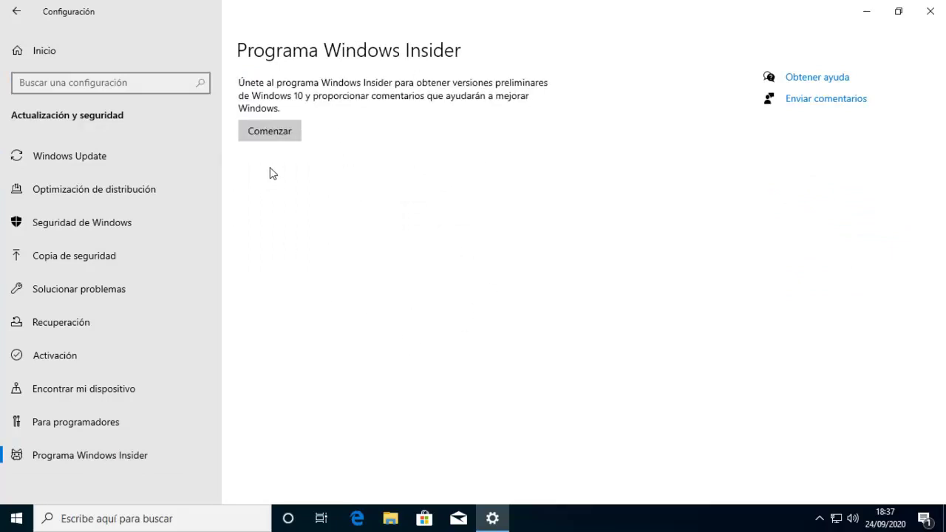
{"action": "left_click", "coordinate": [270, 133]}
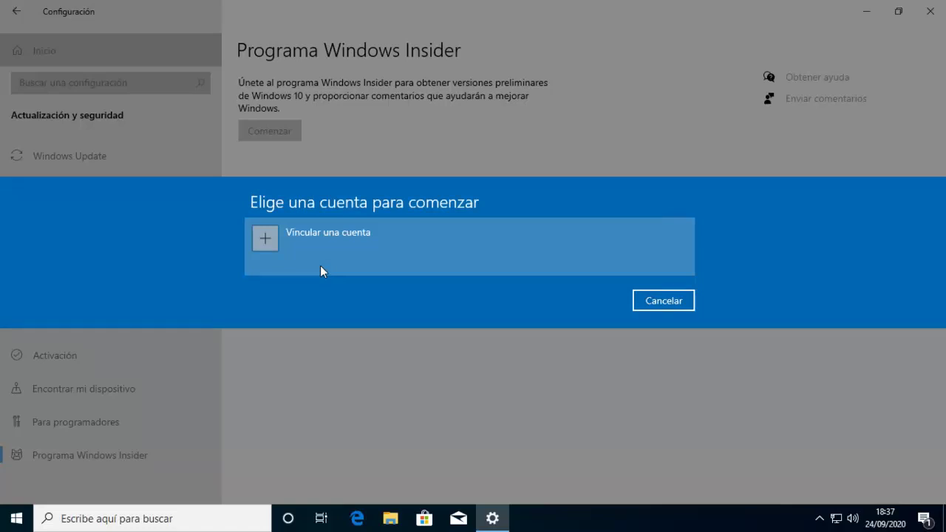
- Choose Vincular una cuenta with a Cuenta de Microsoft and continue to sign-in
{"action": "left_click", "coordinate": [266, 244]}
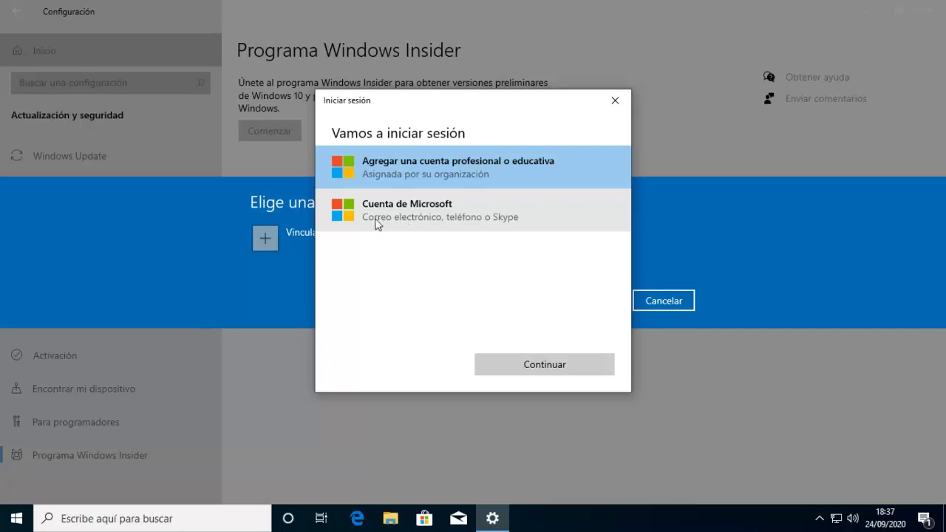
{"action": "left_click", "coordinate": [419, 224]}
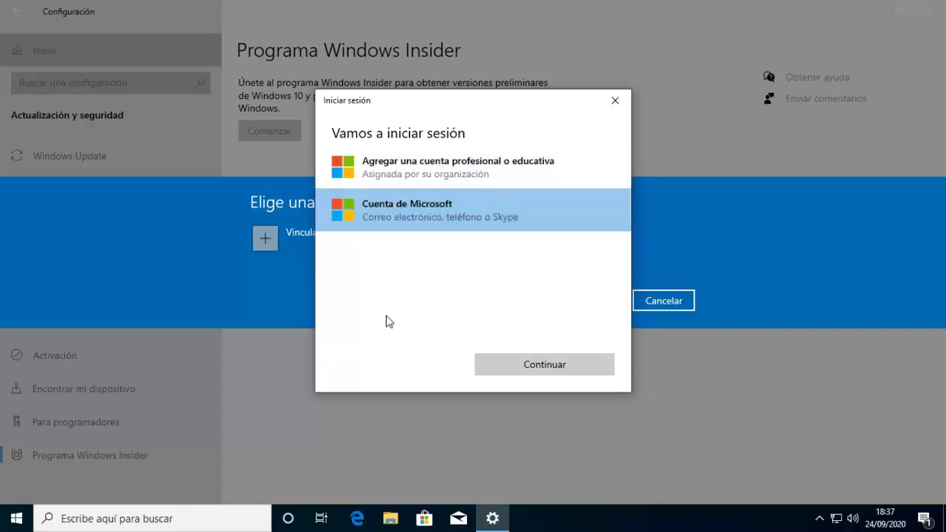
{"action": "left_click", "coordinate": [545, 365]}
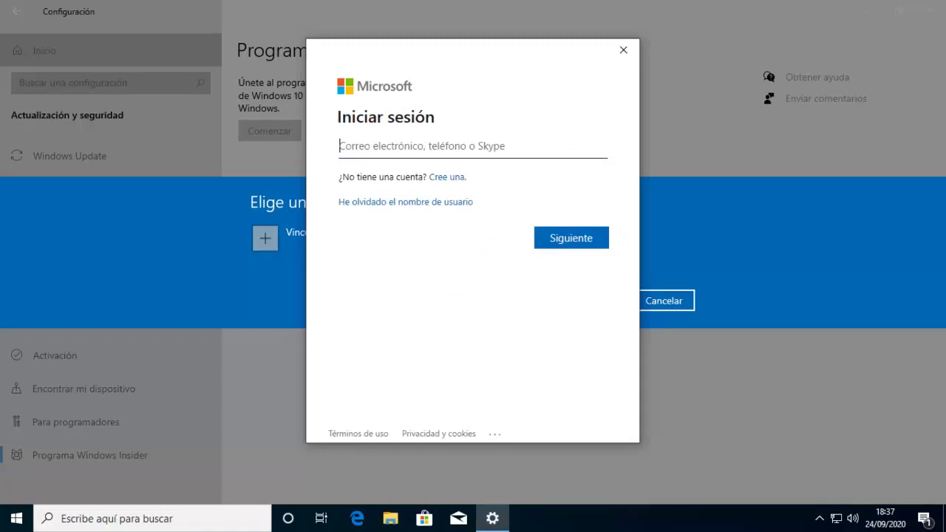
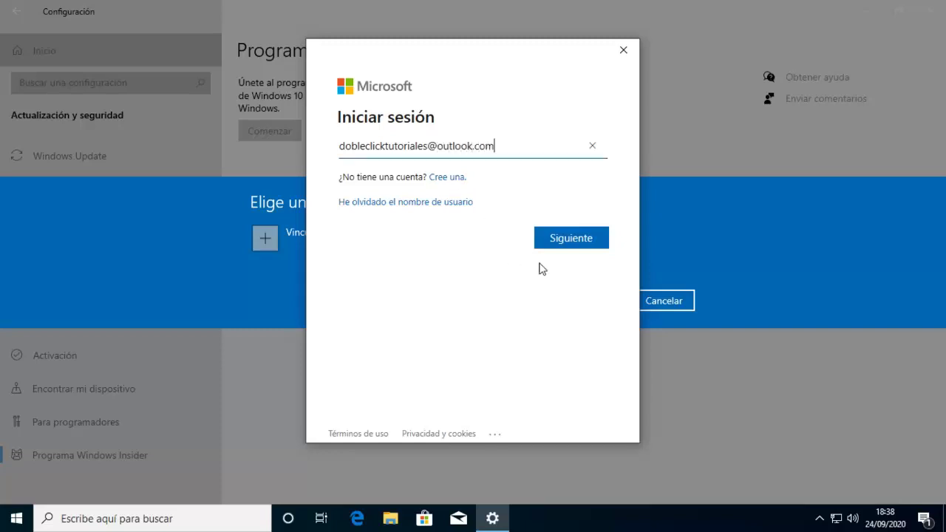
- Sign in by entering the Microsoft account's e-mail address and then its password
{"action": "left_click", "coordinate": [575, 239]}
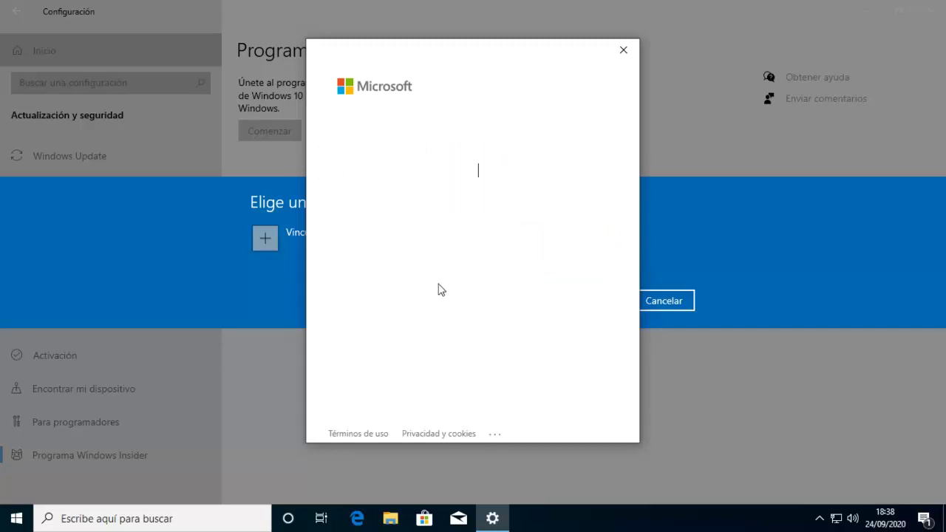
{"action": "type", "text": "•••••••"}
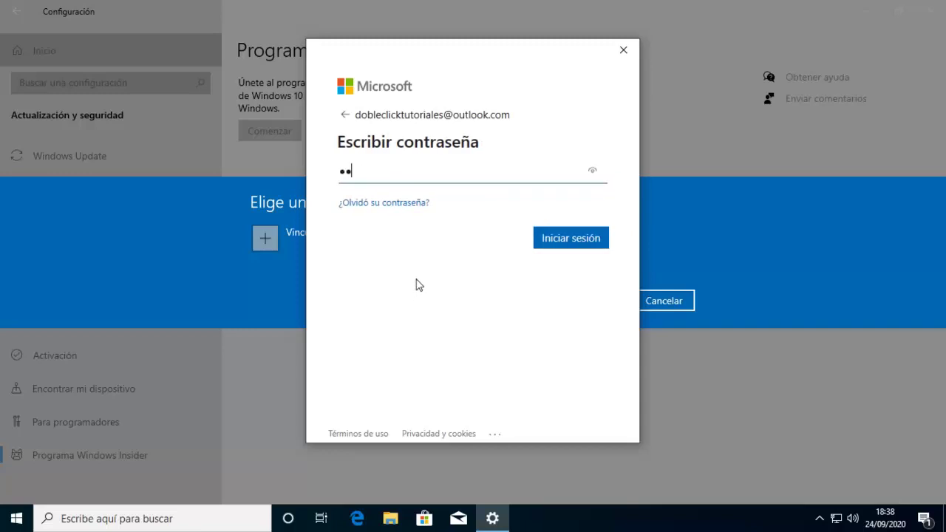
{"action": "type", "text": "•••••"}
{"action": "left_click", "coordinate": [563, 246]}
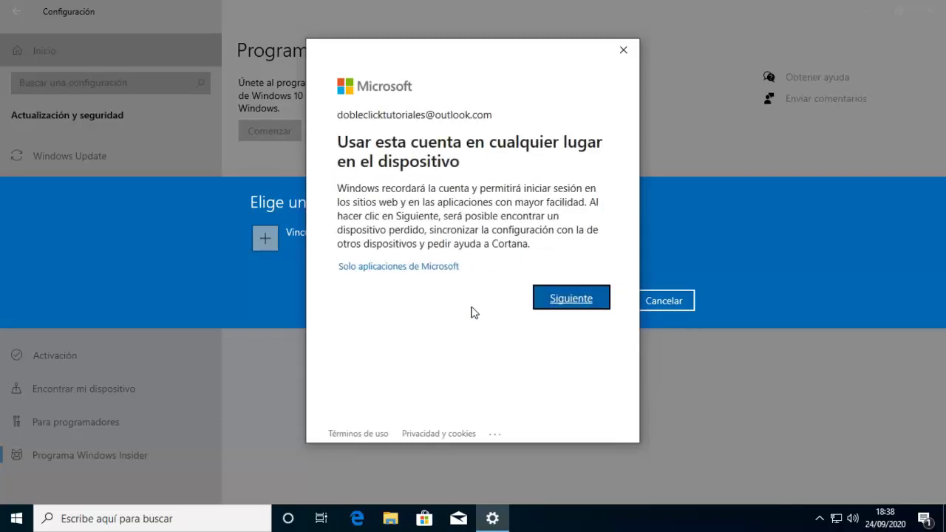
- Accept using the account on this device and confirm Canal de desarrollo as the Insider channel
{"action": "left_click", "coordinate": [571, 299]}
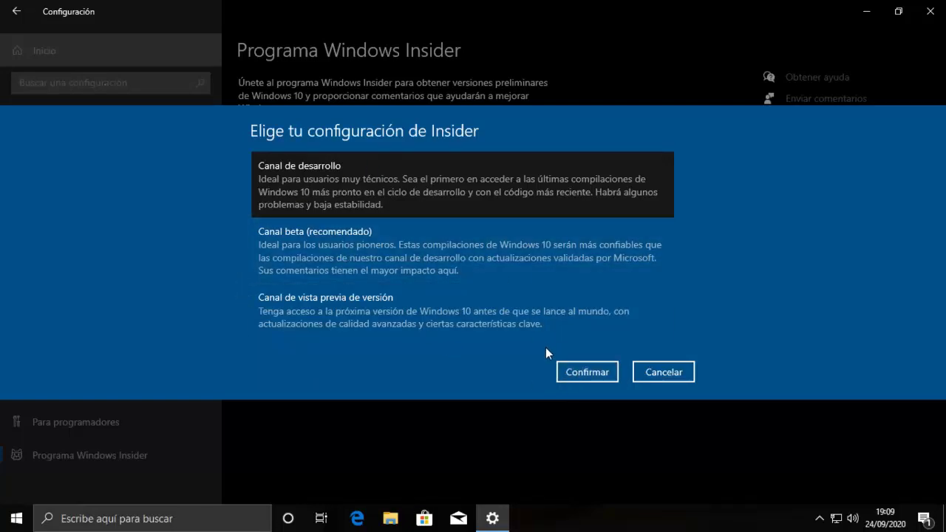
{"action": "left_click", "coordinate": [561, 373]}
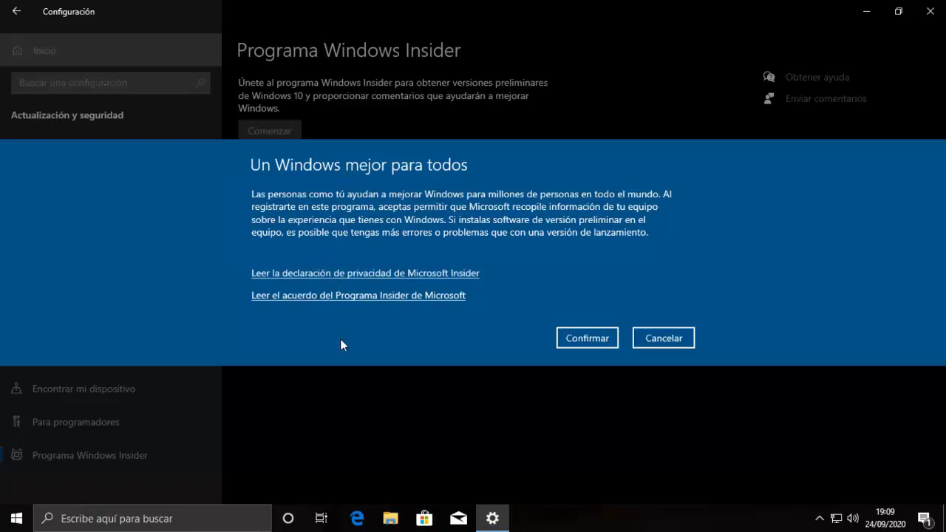
- Accept the Windows Insider program terms and restart the PC immediately
{"action": "left_click", "coordinate": [576, 339]}
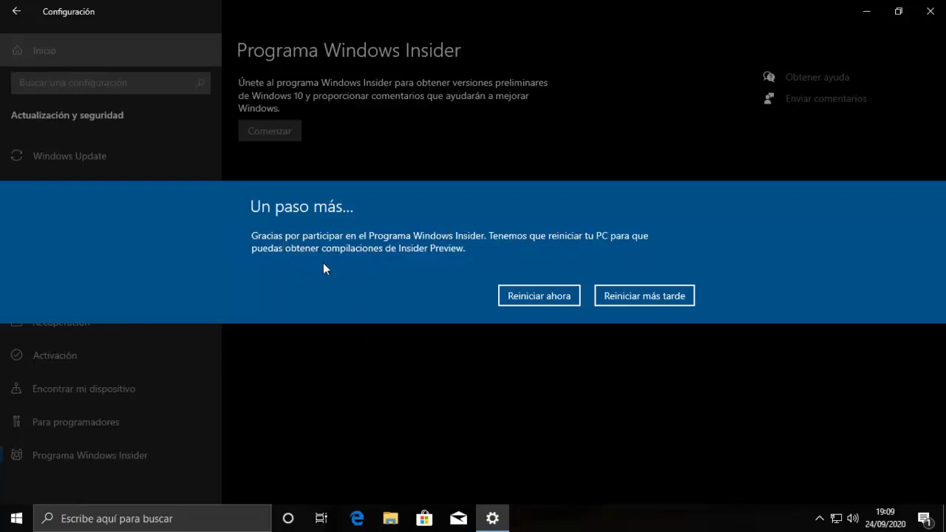
{"action": "left_click", "coordinate": [539, 296]}
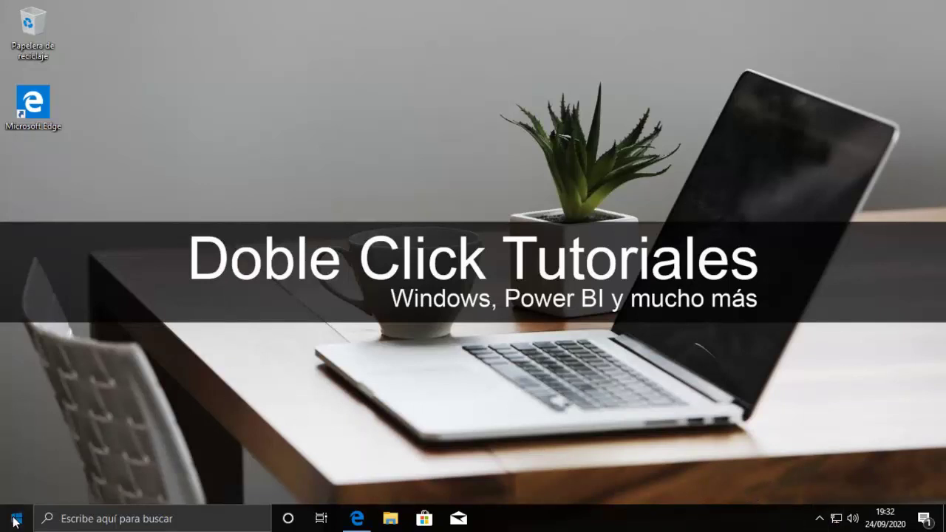
- Open Settings > Actualización y seguridad > Programa Windows Insider to see the Dev Channel enrollment
{"action": "left_click", "coordinate": [15, 520]}
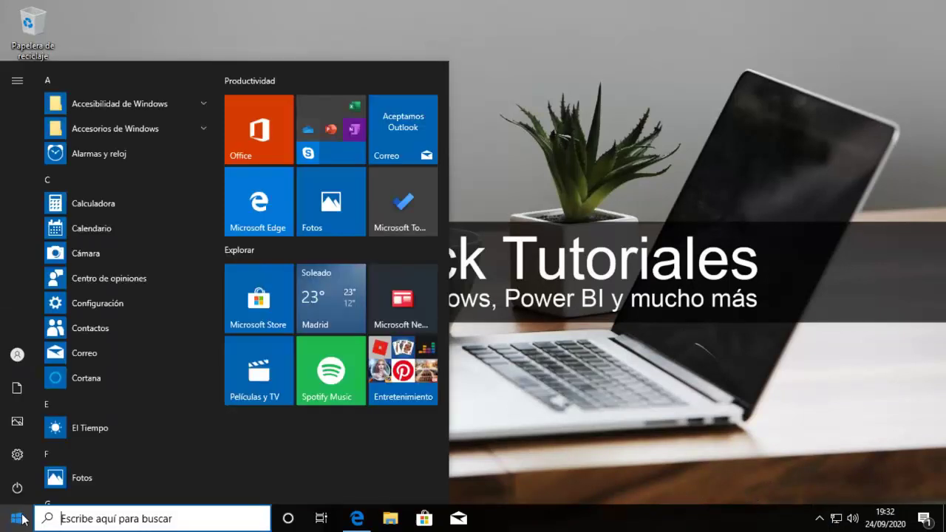
{"action": "left_click", "coordinate": [16, 456]}
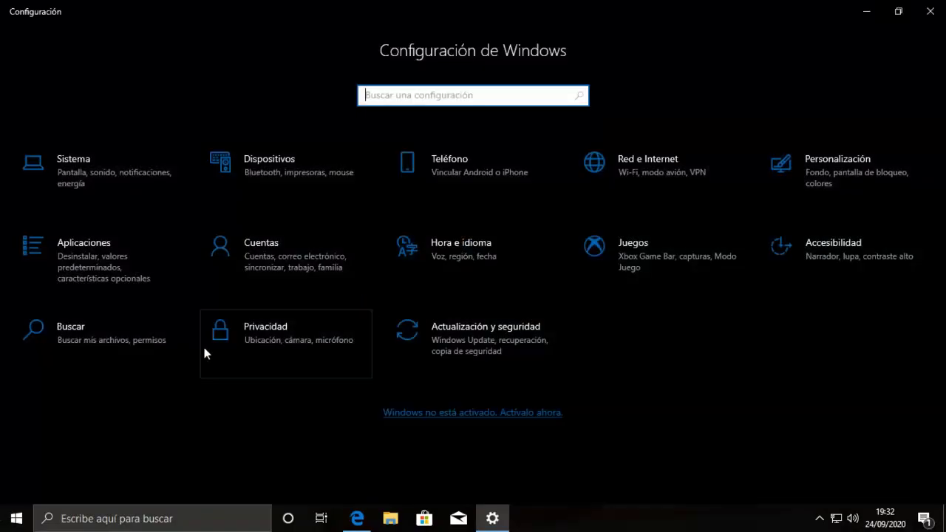
{"action": "left_click", "coordinate": [475, 349]}
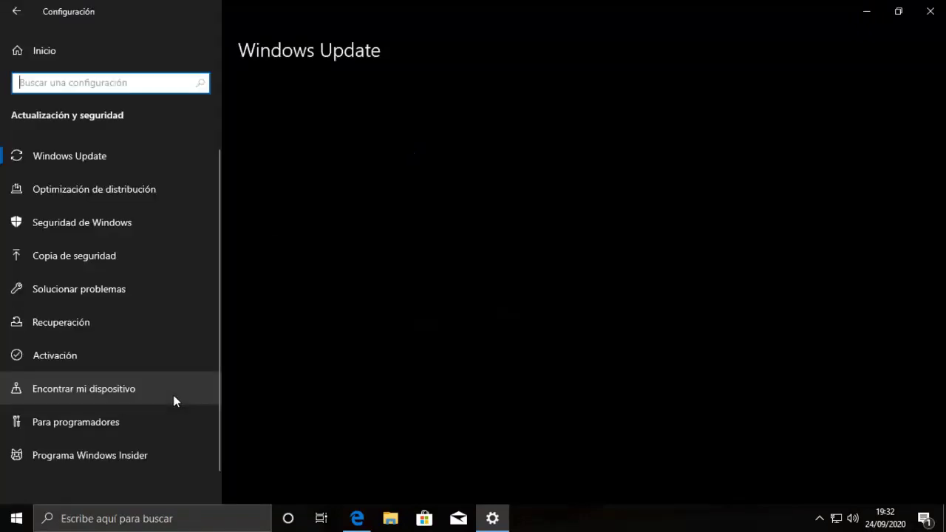
{"action": "left_click", "coordinate": [83, 460]}
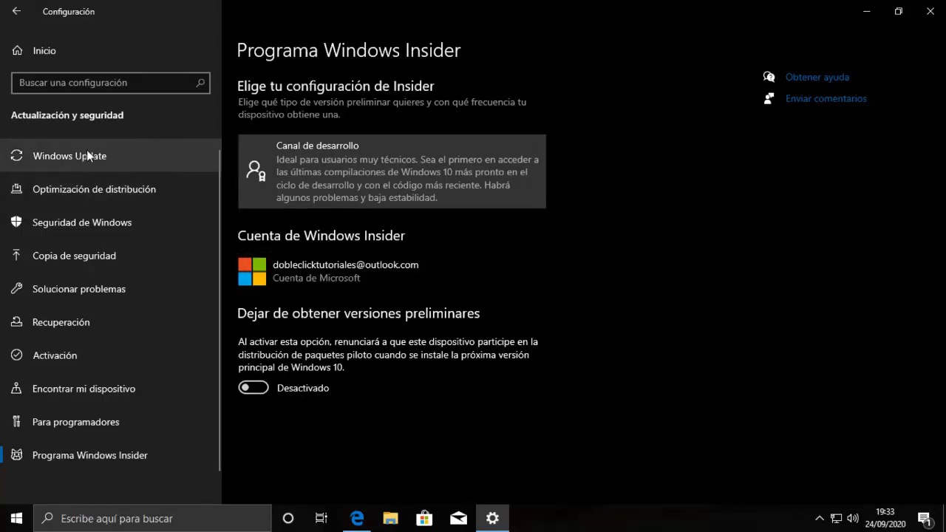
- Switch to Windows Update, where Windows 10 Insider Preview 20221.1000 starts downloading
{"action": "left_click", "coordinate": [51, 167]}
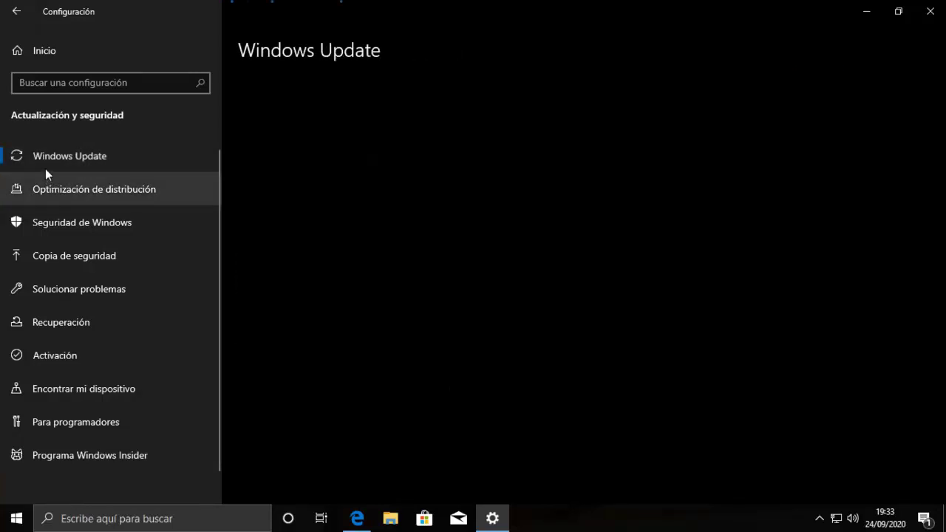